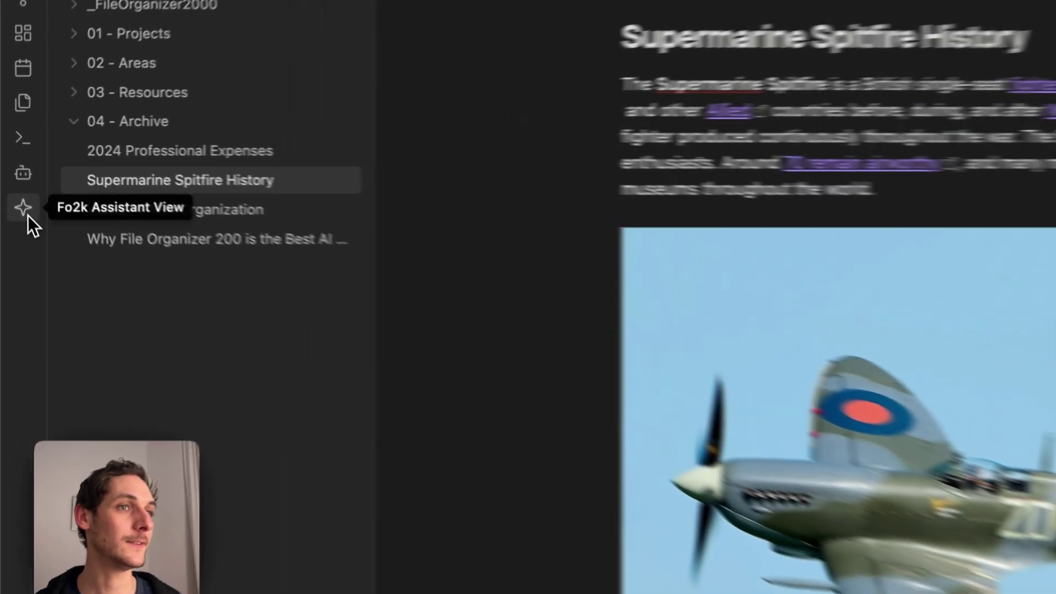
Step: Move the Supermarine Spitfire History note into 03 - Resources/Aviation History using the assistant's folder suggestion
{"action": "left_click", "coordinate": [19, 186]}
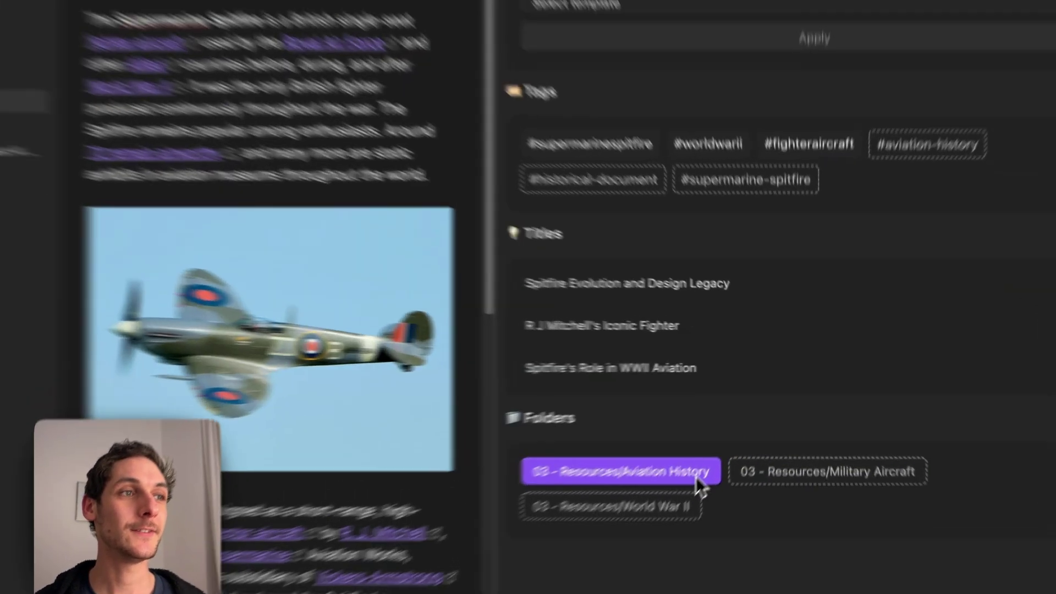
{"action": "left_click", "coordinate": [724, 448]}
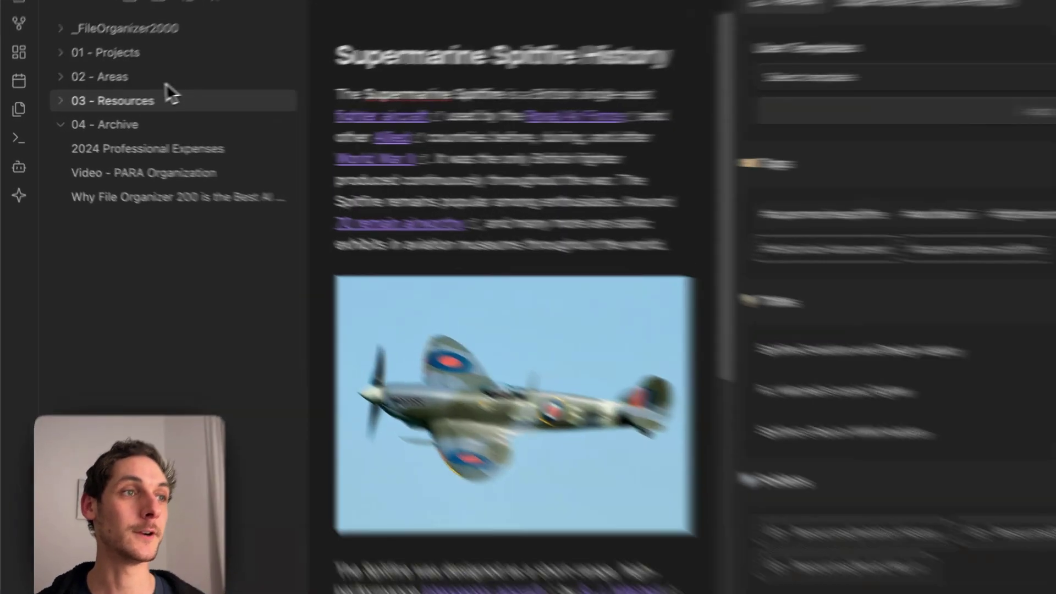
{"action": "left_click", "coordinate": [88, 107]}
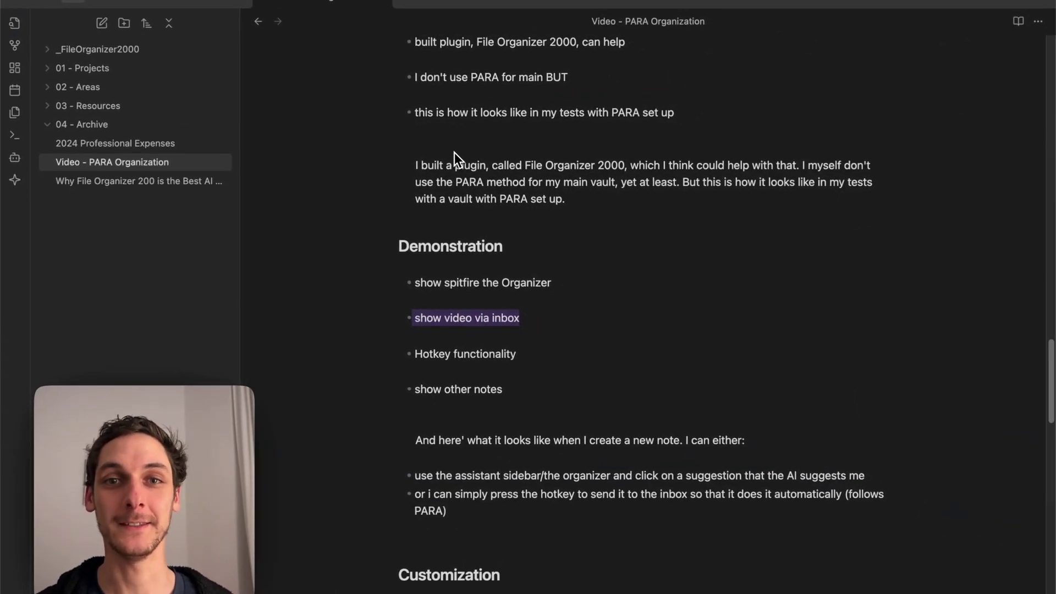
Step: Auto-file the Video - PARA Organization note via the inbox hotkey and confirm it's in 01 - Projects/File Organizer 2000
{"action": "left_click", "coordinate": [97, 49]}
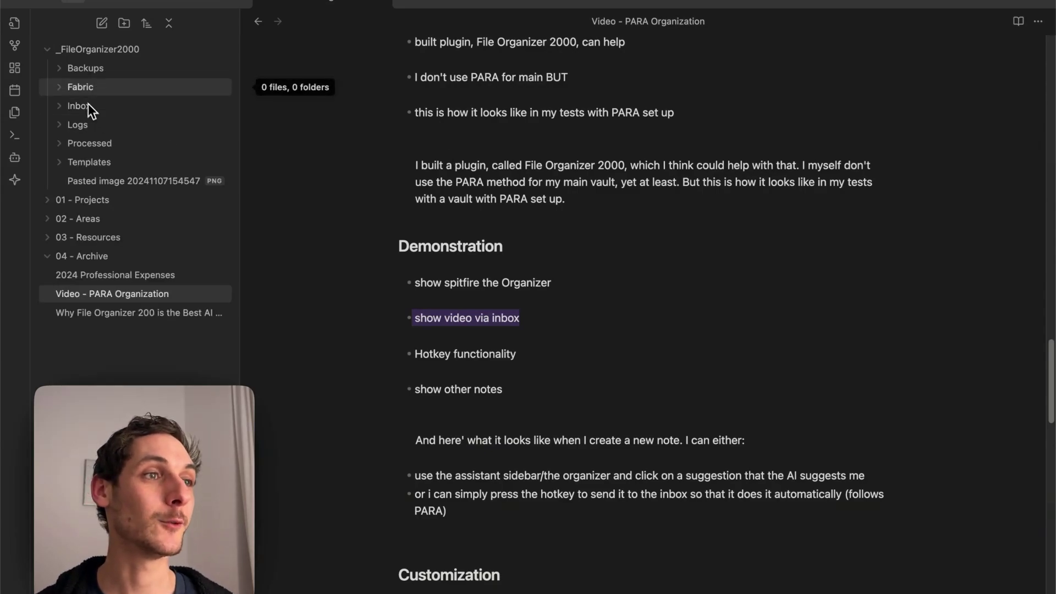
{"action": "left_click", "coordinate": [117, 295]}
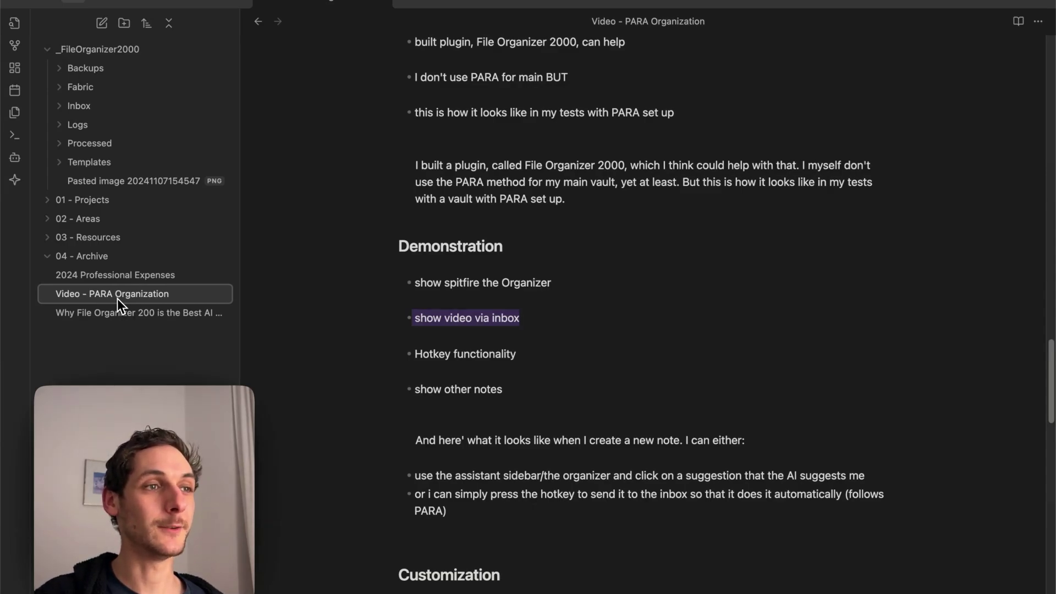
{"action": "key", "text": "super+shift+o"}
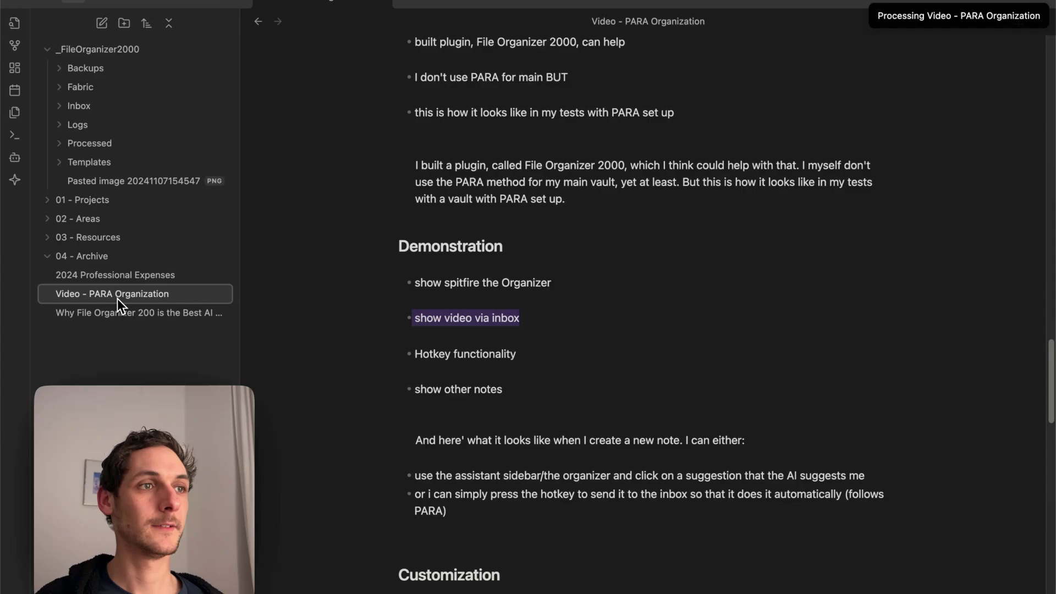
{"action": "left_click", "coordinate": [115, 200]}
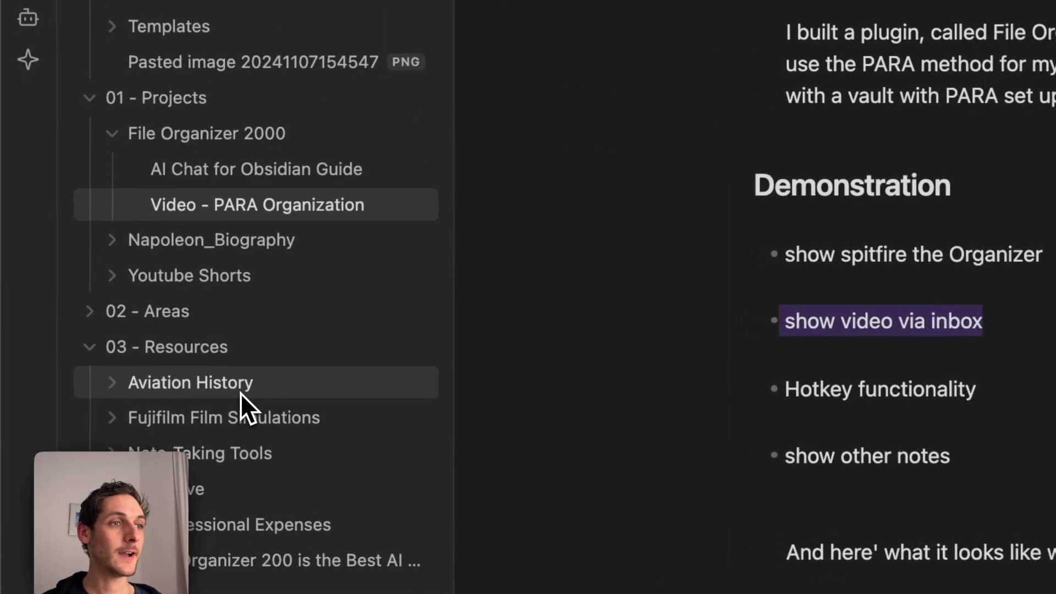
Step: Verify the Spitfire and 2024 Professional Expenses notes' folders, then open the Blog - Why File Organizer 2000 note
{"action": "left_click", "coordinate": [242, 386]}
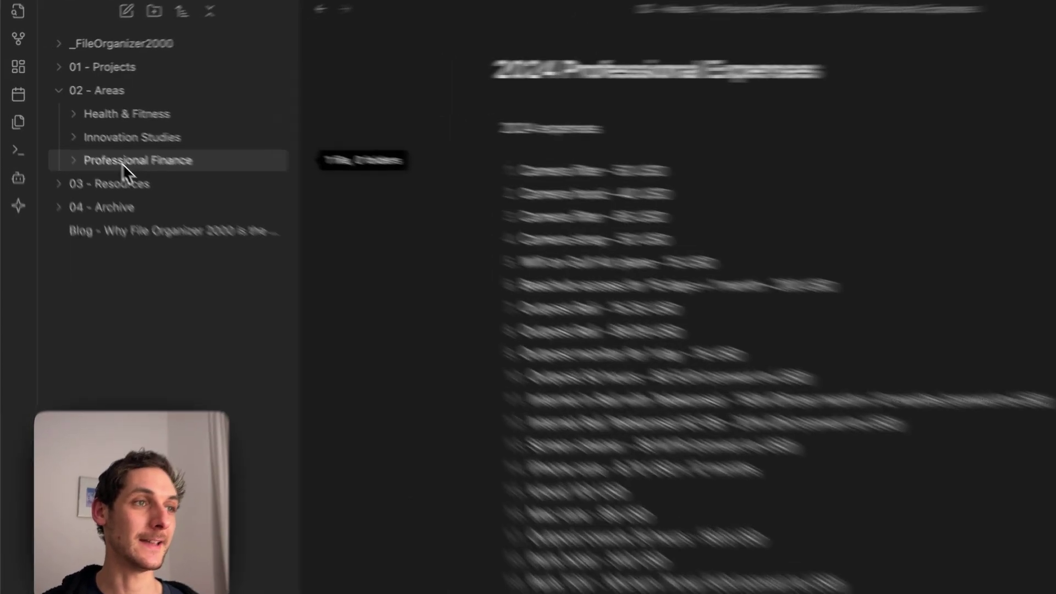
{"action": "left_click", "coordinate": [99, 145]}
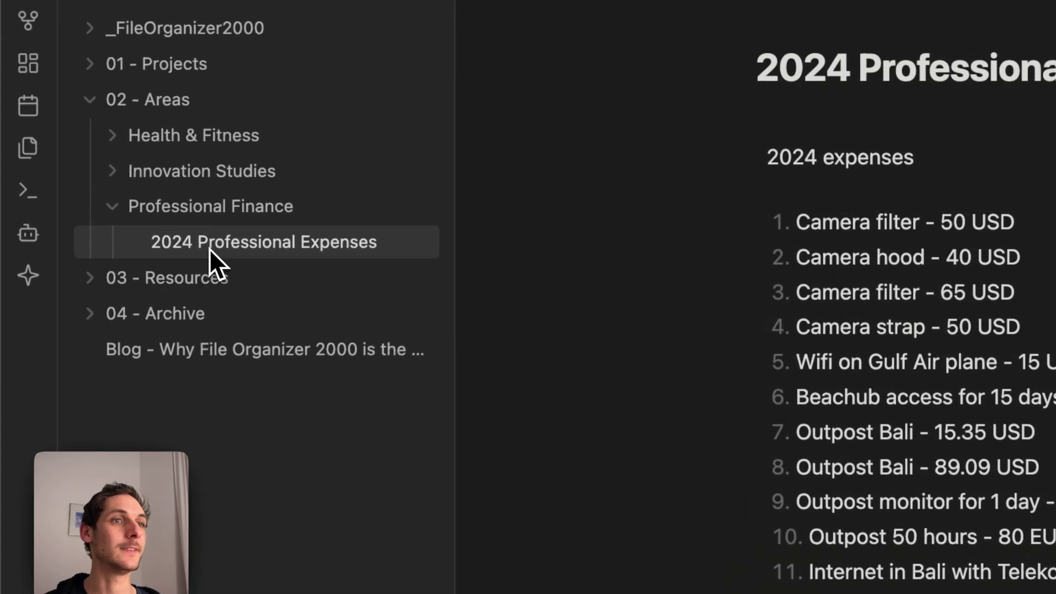
{"action": "left_click", "coordinate": [249, 357]}
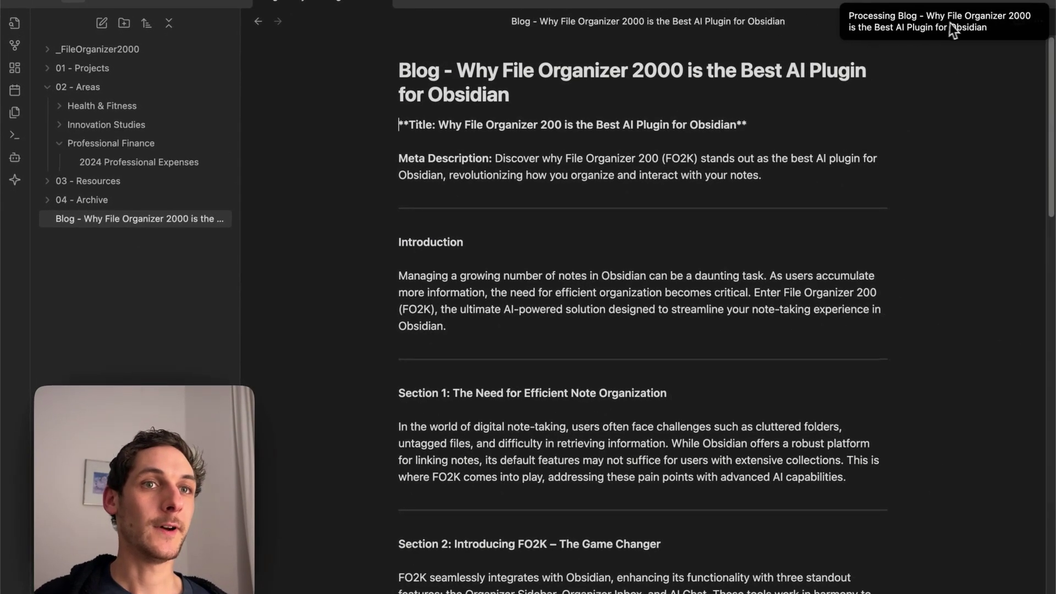
Step: Confirm the Blog note now sits in 01 - Projects/File Organizer 2000
{"action": "left_click", "coordinate": [96, 88]}
{"action": "left_click", "coordinate": [102, 68]}
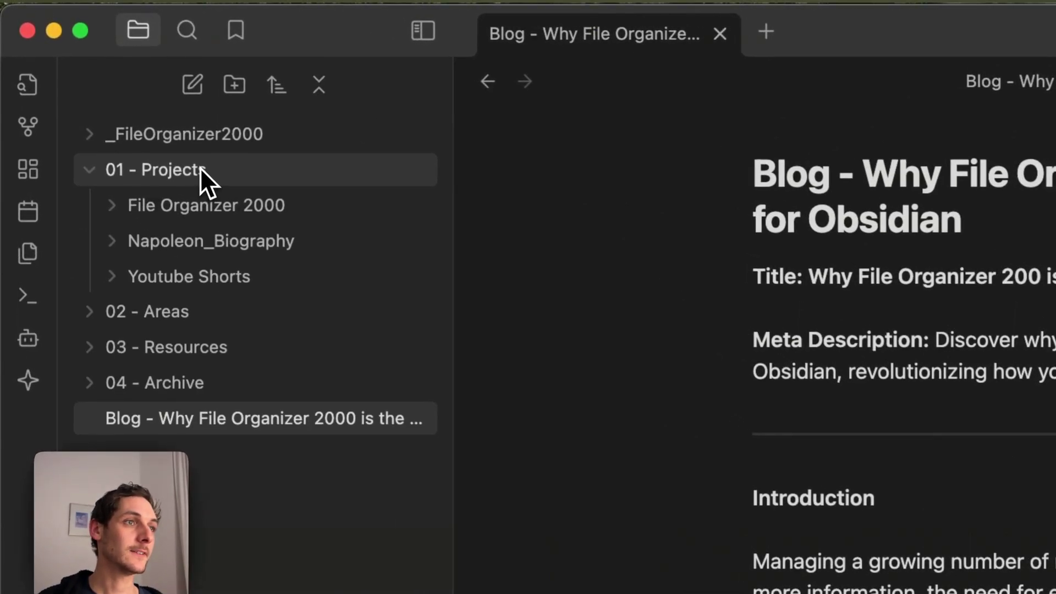
{"action": "left_click", "coordinate": [199, 203]}
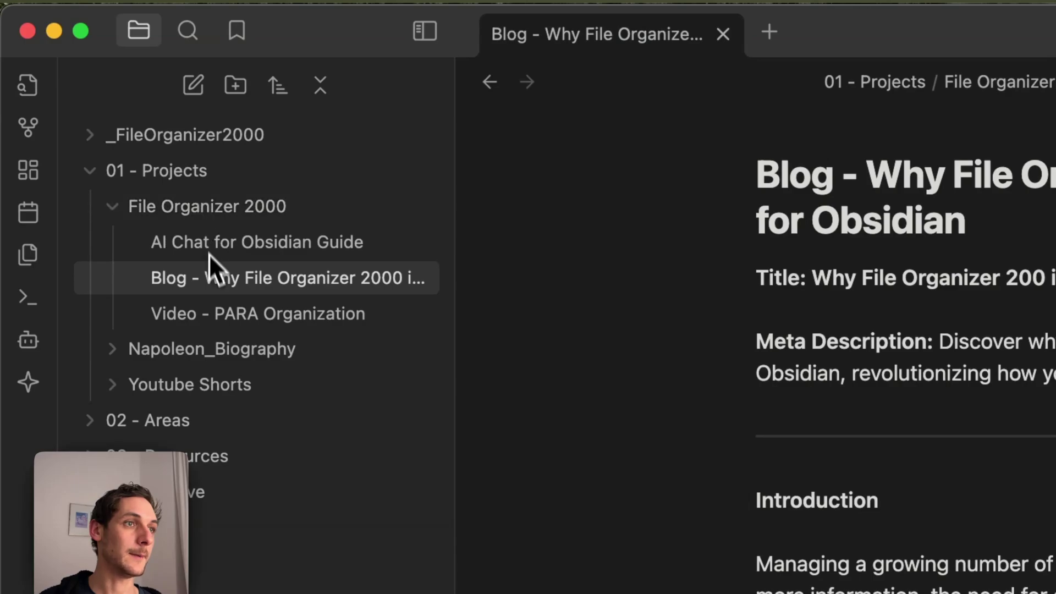
{"action": "left_click", "coordinate": [190, 207]}
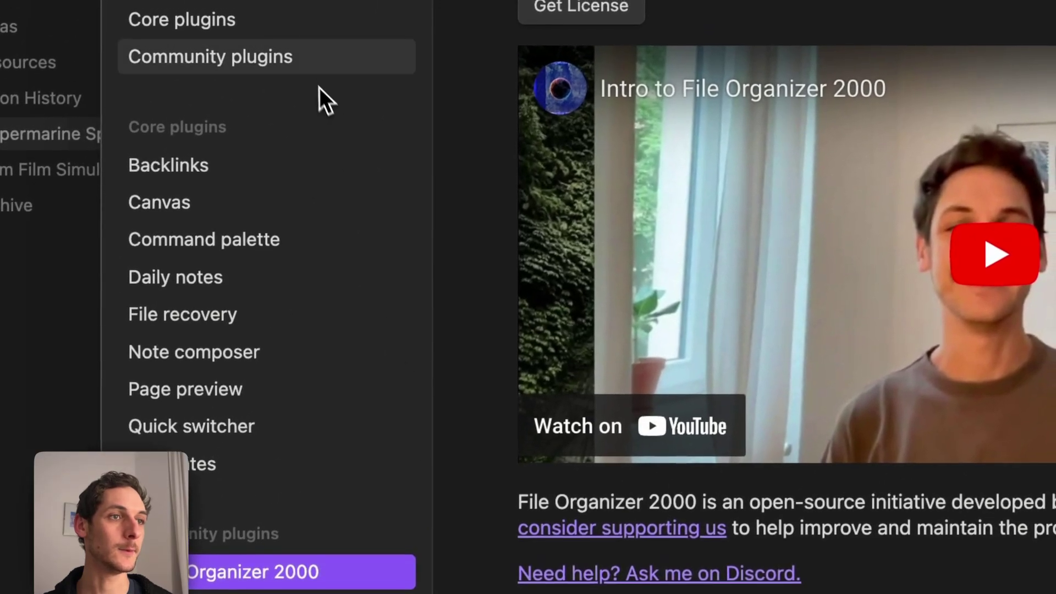
Step: Open the File Organizer 2000 plugin settings on its Customization tab
{"action": "left_click", "coordinate": [302, 16]}
{"action": "left_click", "coordinate": [1029, 310]}
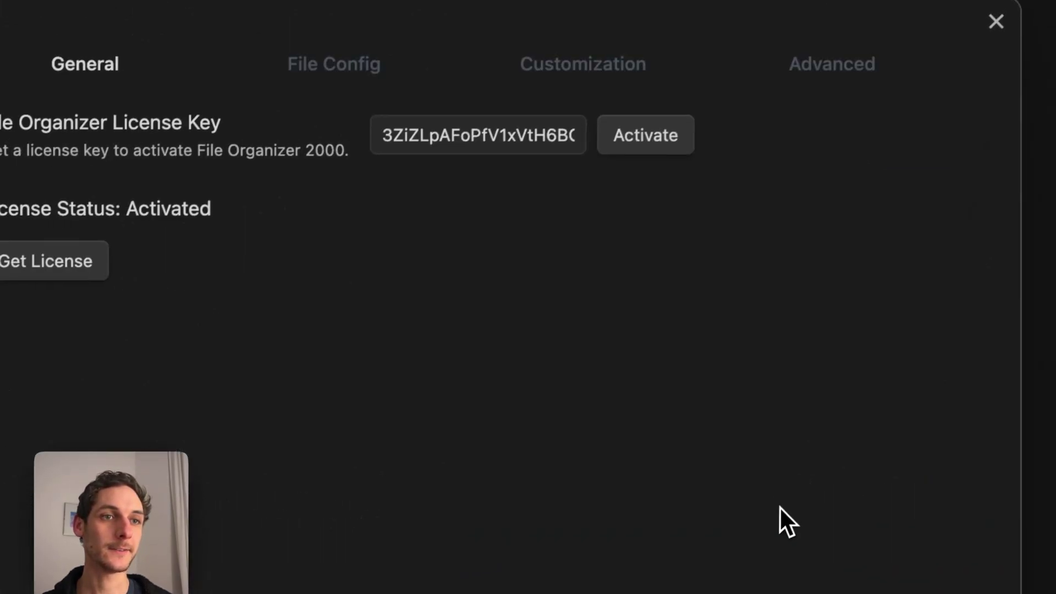
{"action": "left_click", "coordinate": [573, 73]}
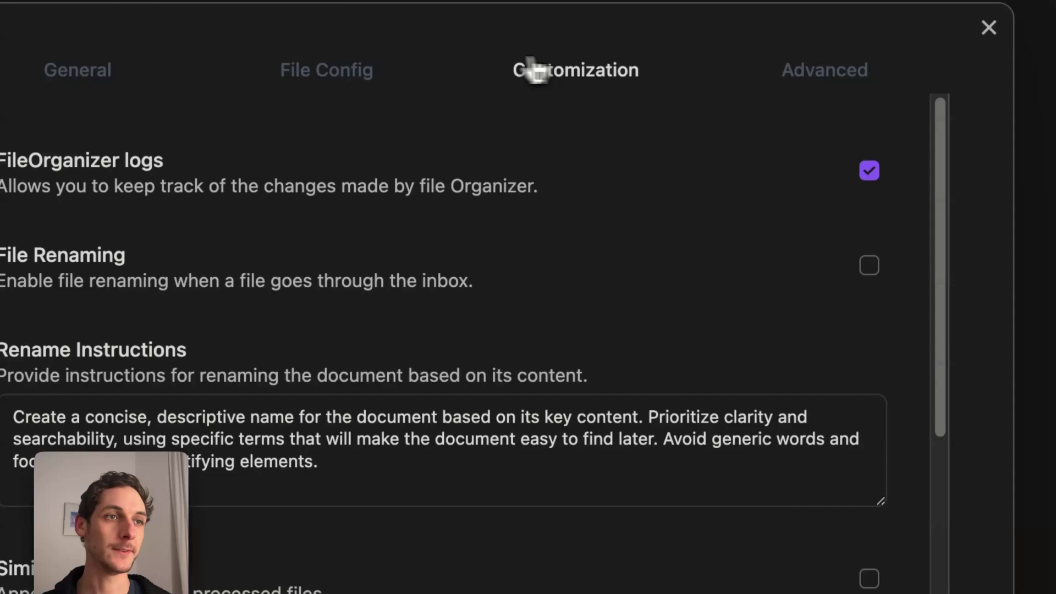
{"action": "scroll", "coordinate": [605, 385], "scroll_direction": "down", "scroll_amount": 10}
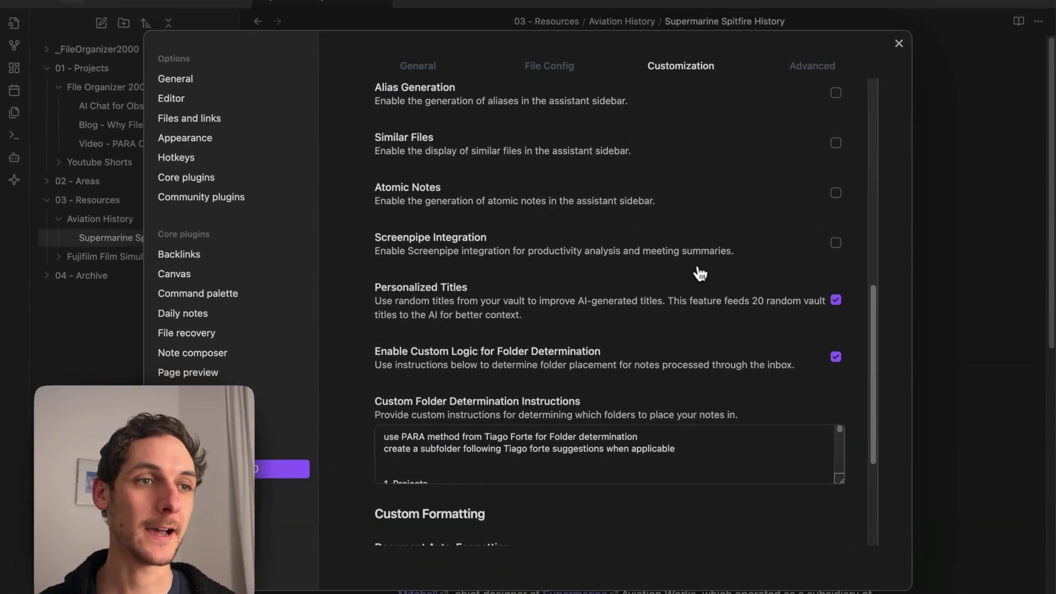
{"action": "scroll", "coordinate": [700, 273], "scroll_direction": "down", "scroll_amount": 3}
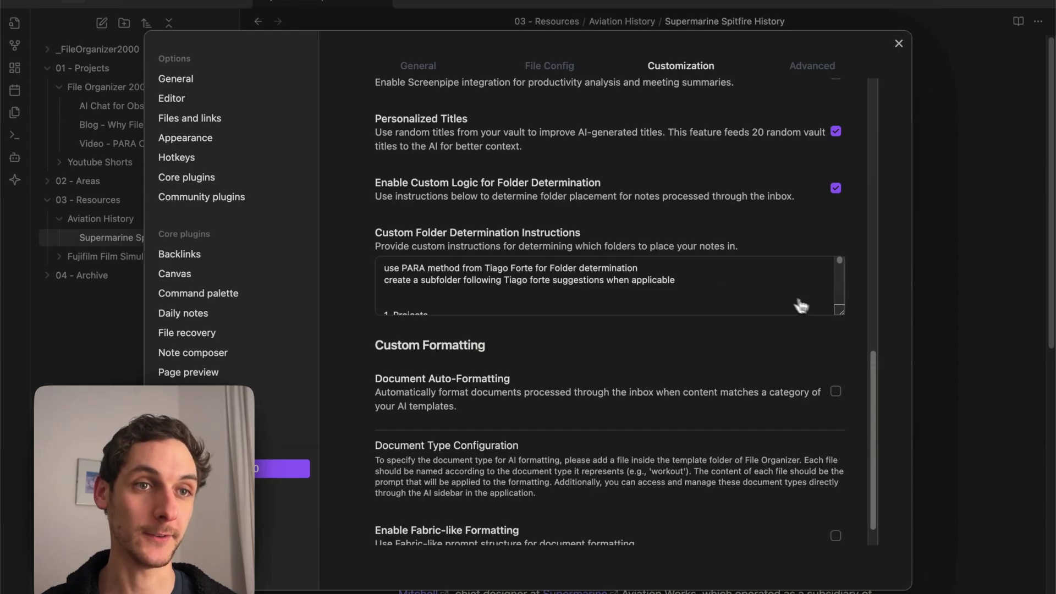
Step: Enlarge the Custom Folder Determination Instructions box and read through the PARA method instructions
{"action": "left_click_drag", "start_coordinate": [840, 313], "coordinate": [840, 541]}
{"action": "scroll", "coordinate": [610, 393], "scroll_direction": "down", "scroll_amount": 2}
{"action": "scroll", "coordinate": [597, 389], "scroll_direction": "up", "scroll_amount": 2}
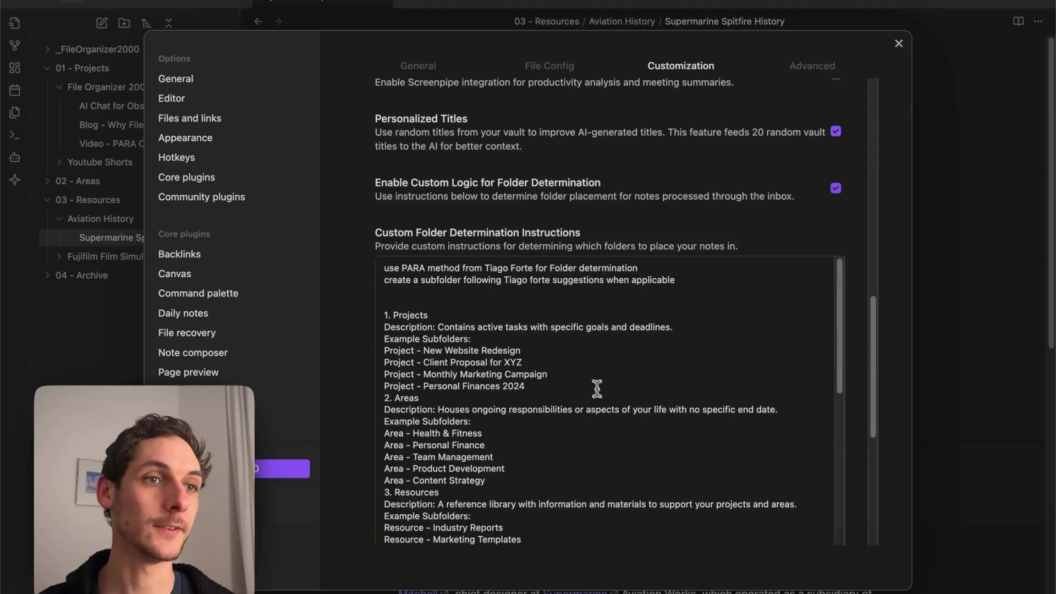
{"action": "left_click_drag", "start_coordinate": [411, 274], "coordinate": [520, 280]}
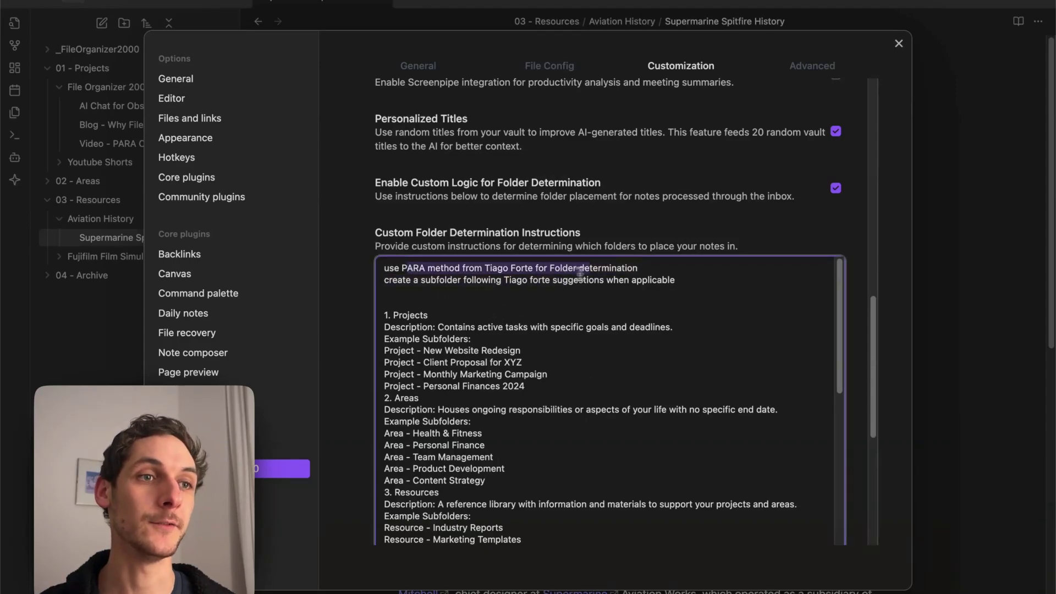
{"action": "scroll", "coordinate": [578, 392], "scroll_direction": "down", "scroll_amount": 1}
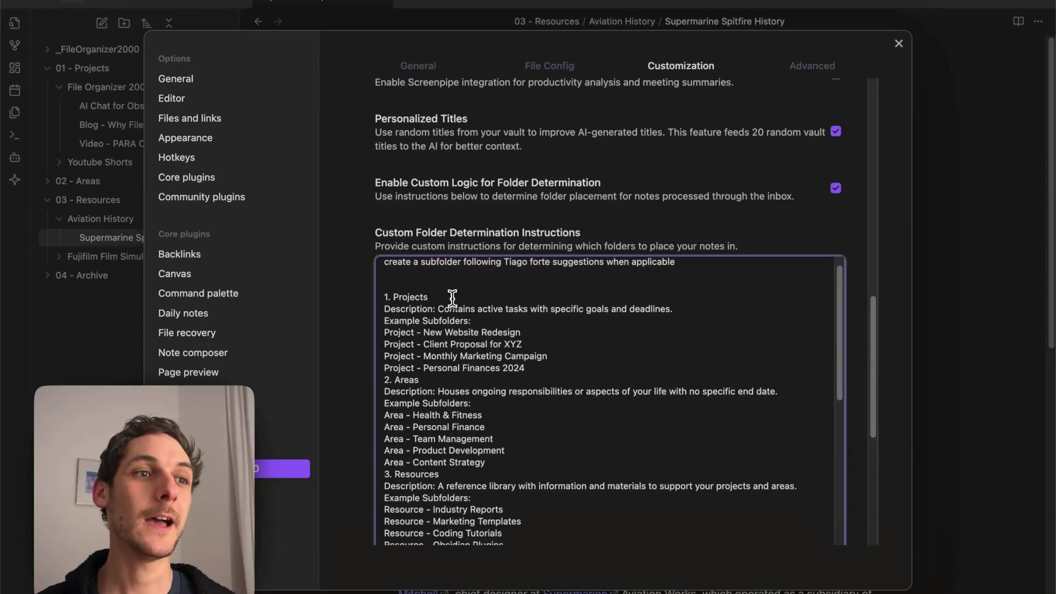
{"action": "scroll", "coordinate": [427, 297], "scroll_direction": "down", "scroll_amount": 6}
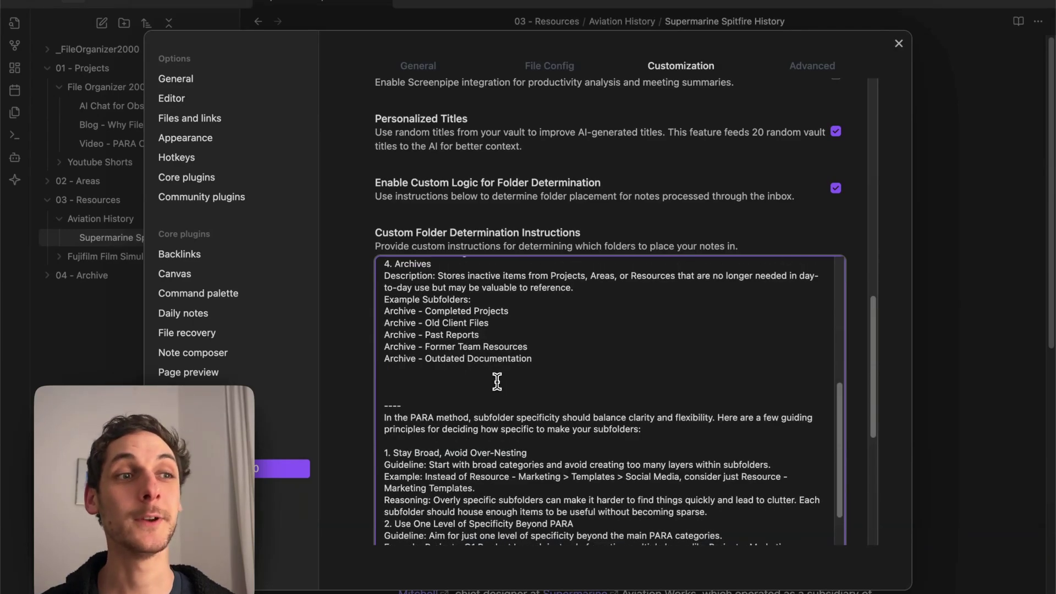
{"action": "scroll", "coordinate": [496, 381], "scroll_direction": "down", "scroll_amount": 10}
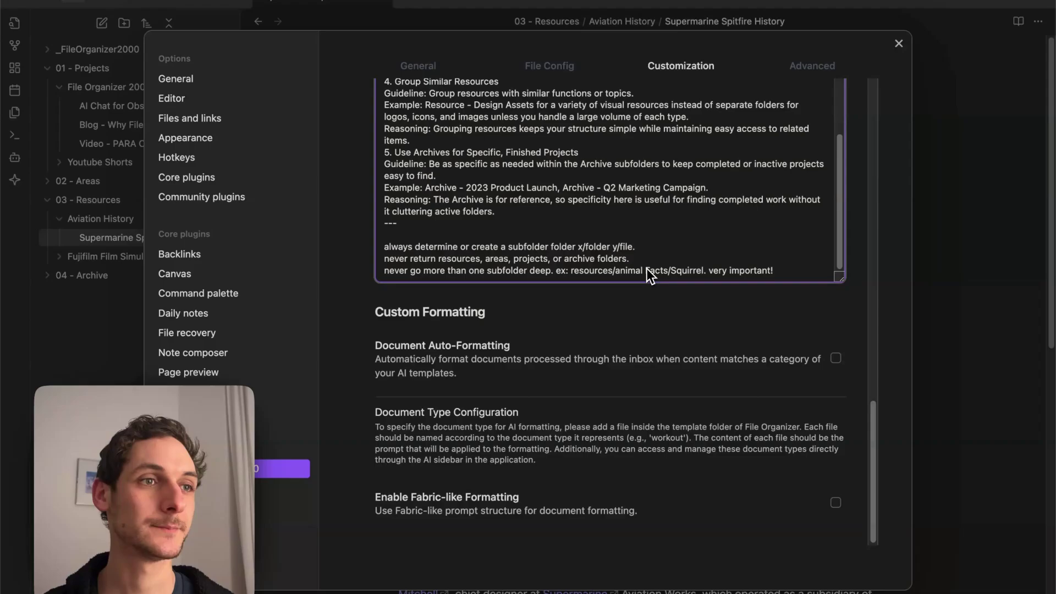
{"action": "scroll", "coordinate": [616, 269], "scroll_direction": "up", "scroll_amount": 15}
{"action": "scroll", "coordinate": [550, 446], "scroll_direction": "down", "scroll_amount": 5}
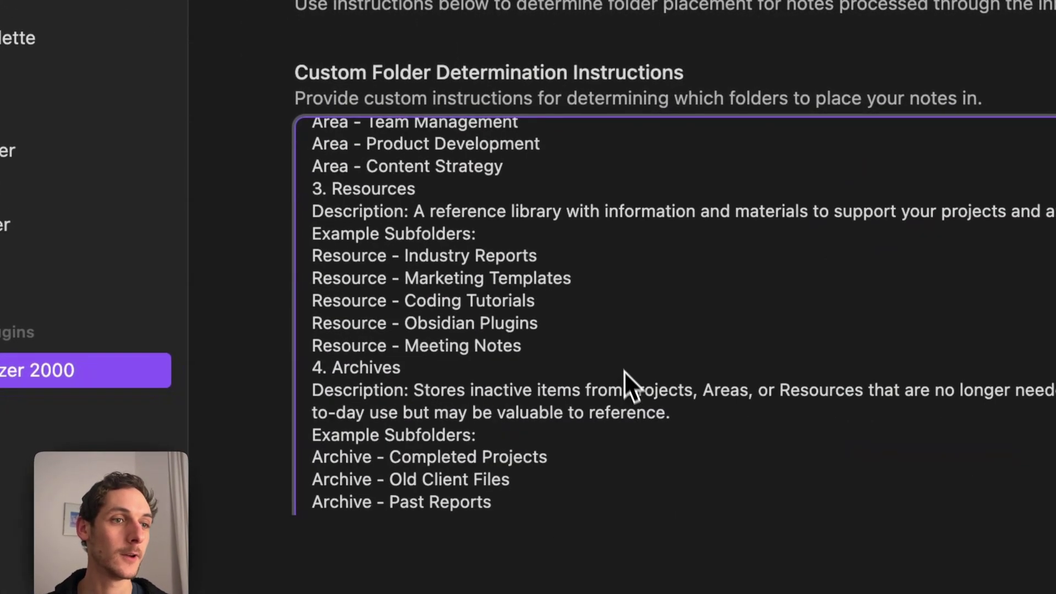
{"action": "scroll", "coordinate": [605, 372], "scroll_direction": "down", "scroll_amount": 10}
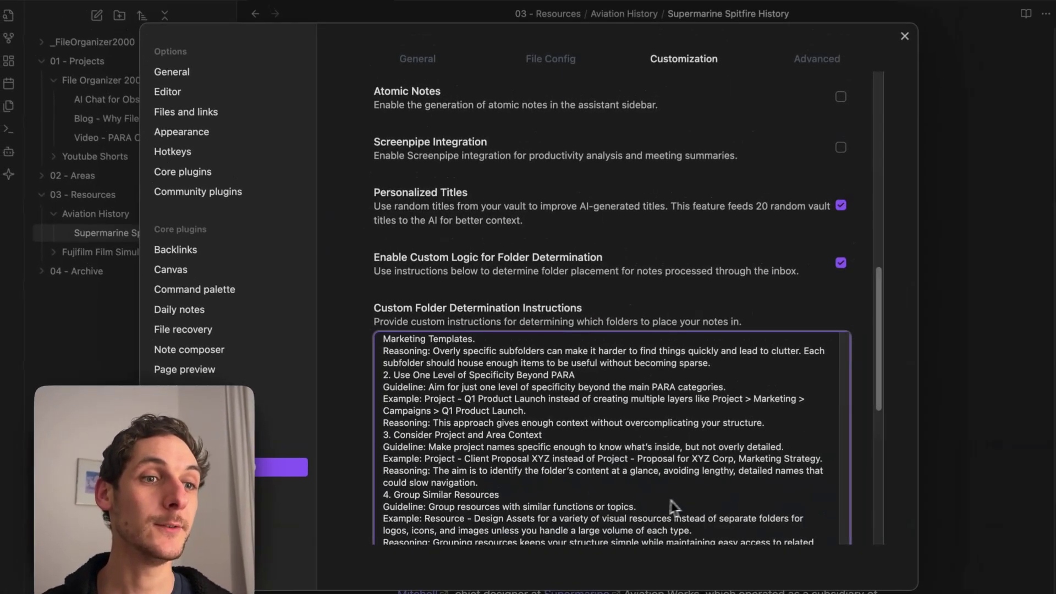
{"action": "scroll", "coordinate": [672, 506], "scroll_direction": "down", "scroll_amount": 5}
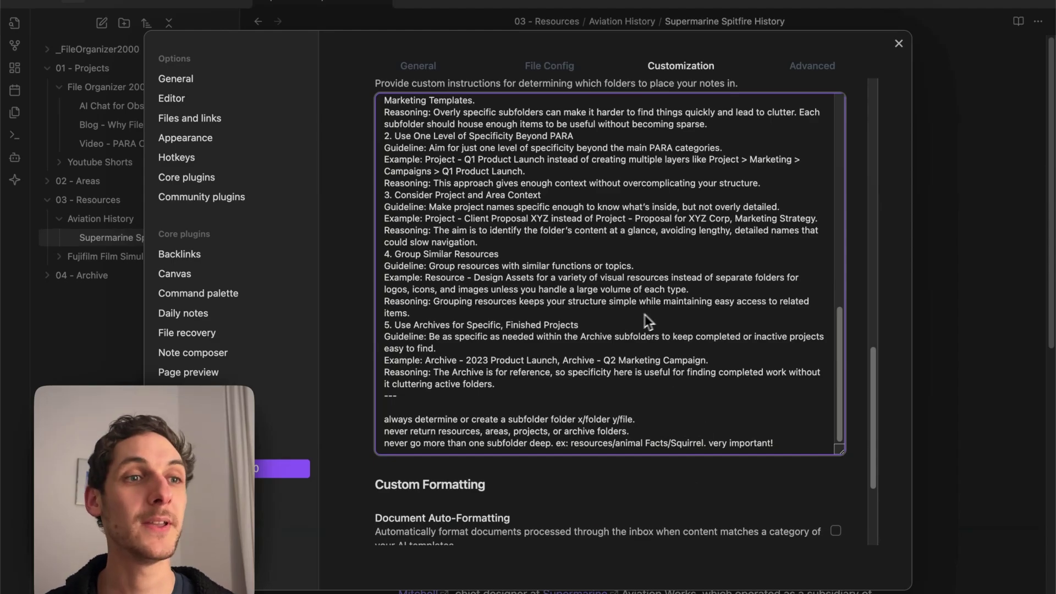